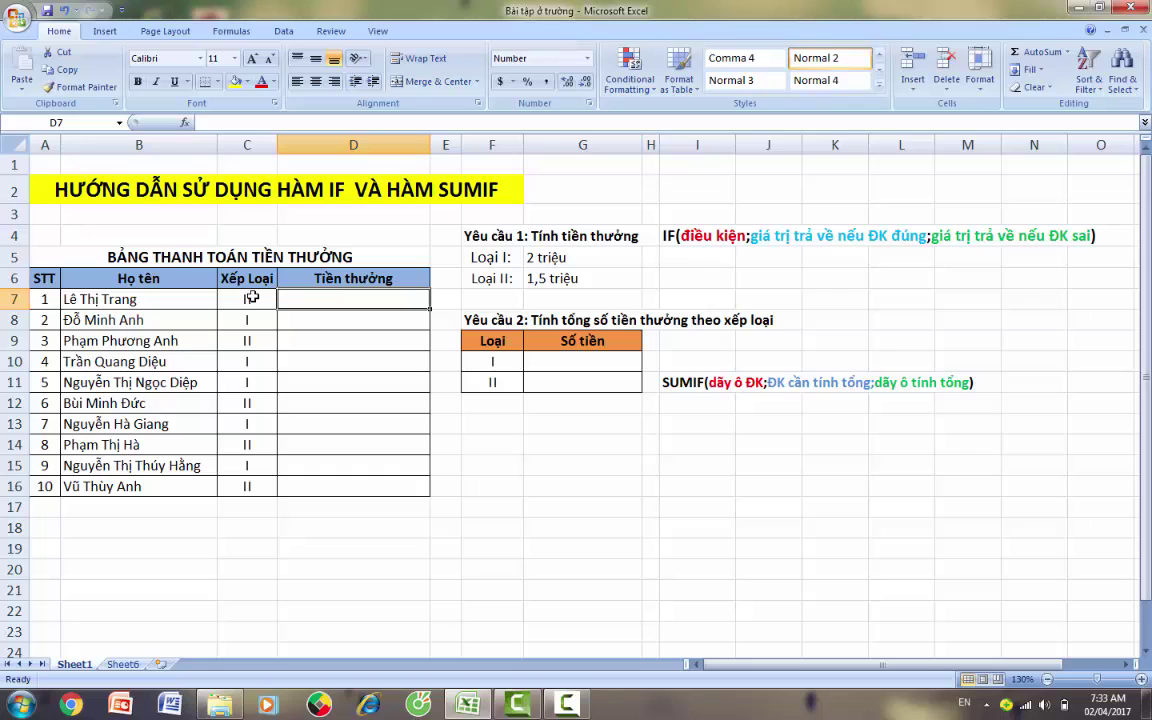
Using the Loại I and Loại II bonus amounts, enter the formula =IF(C7="I";2000000;1500000) in cell D7
left_click(487, 260)
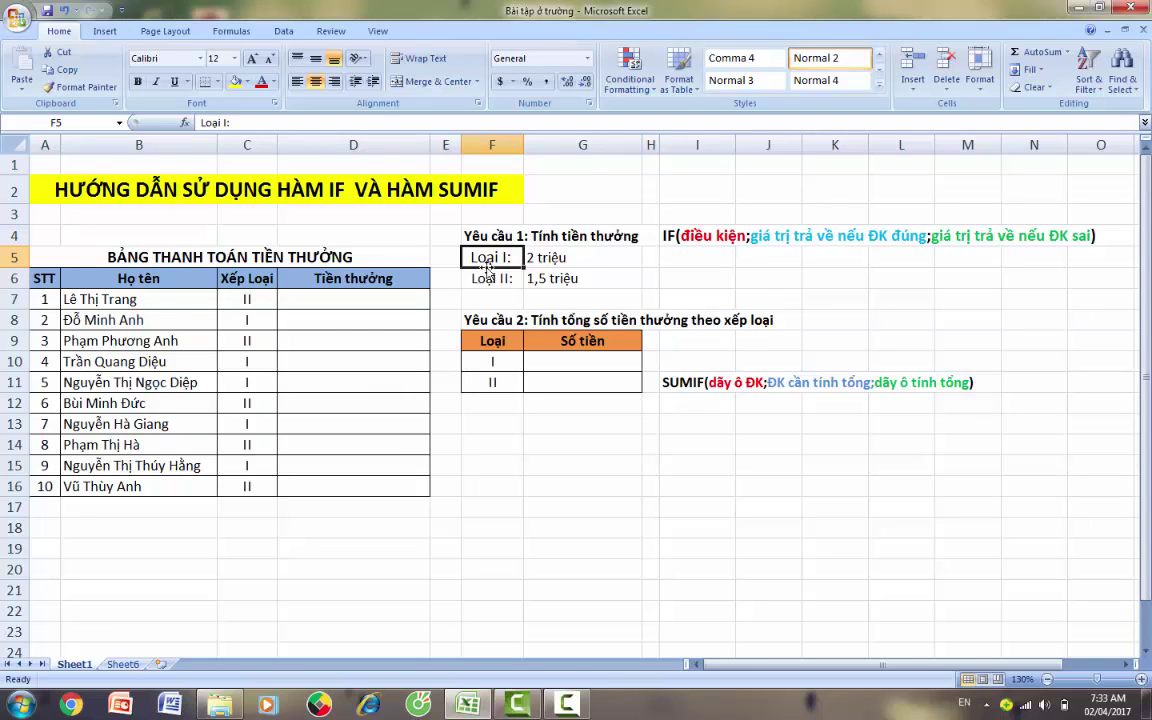
left_click(555, 260)
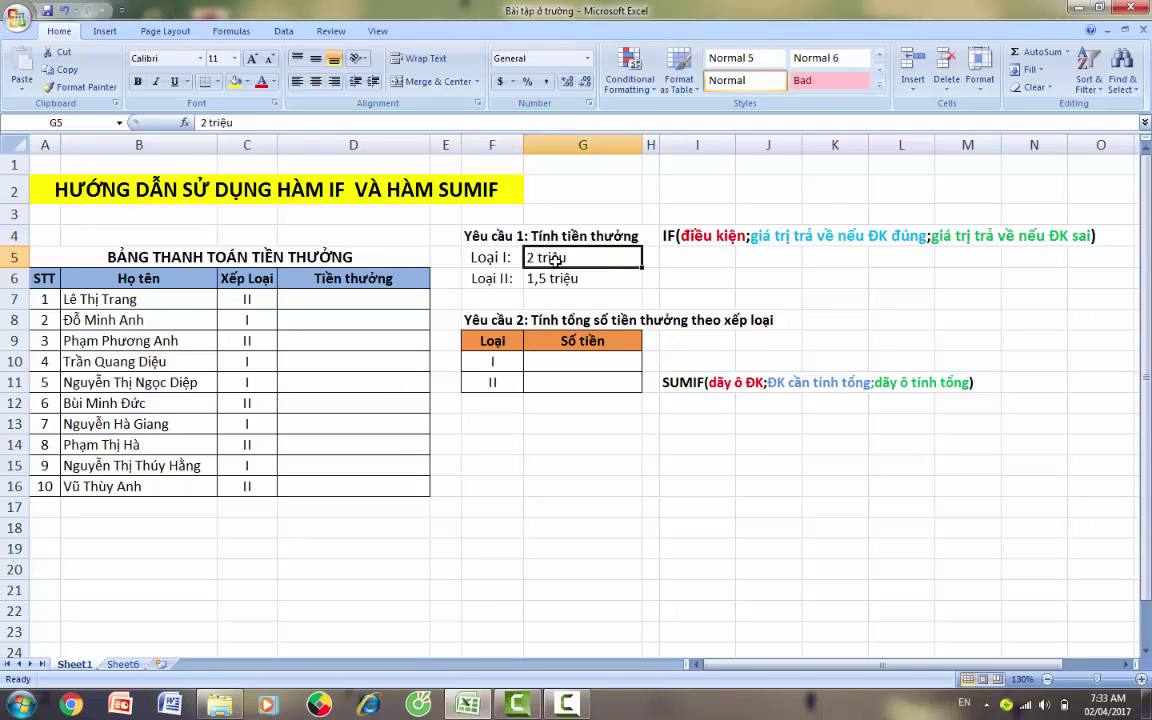
left_click(500, 279)
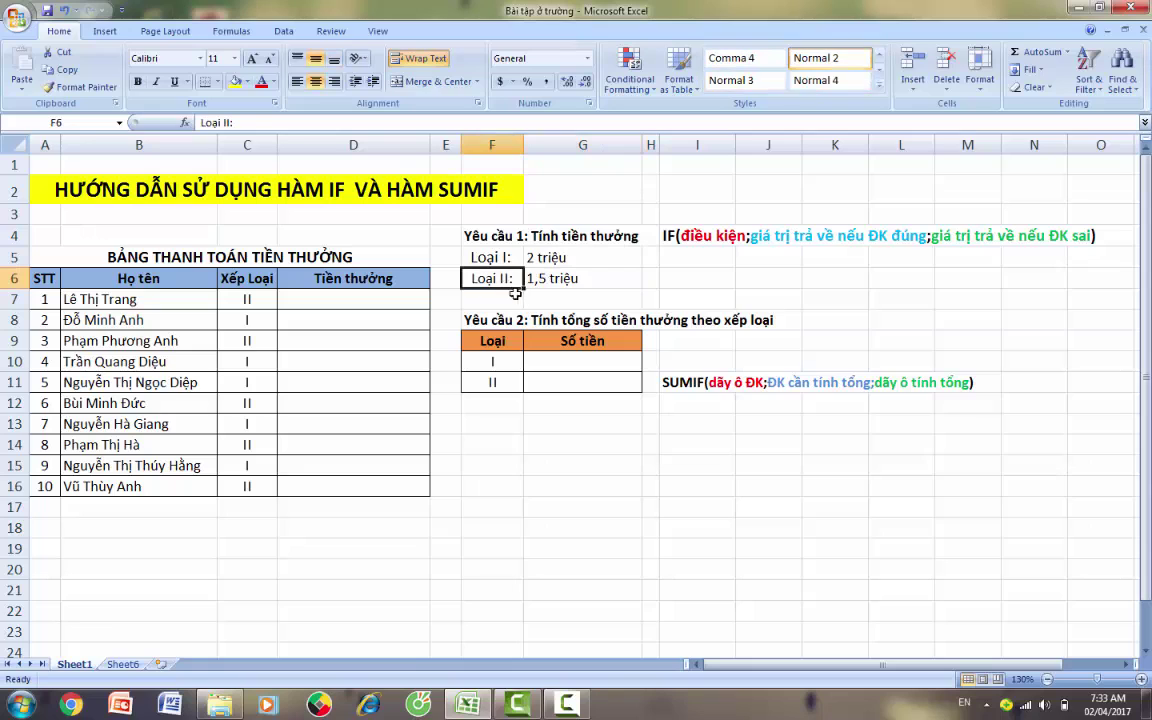
left_click(563, 281)
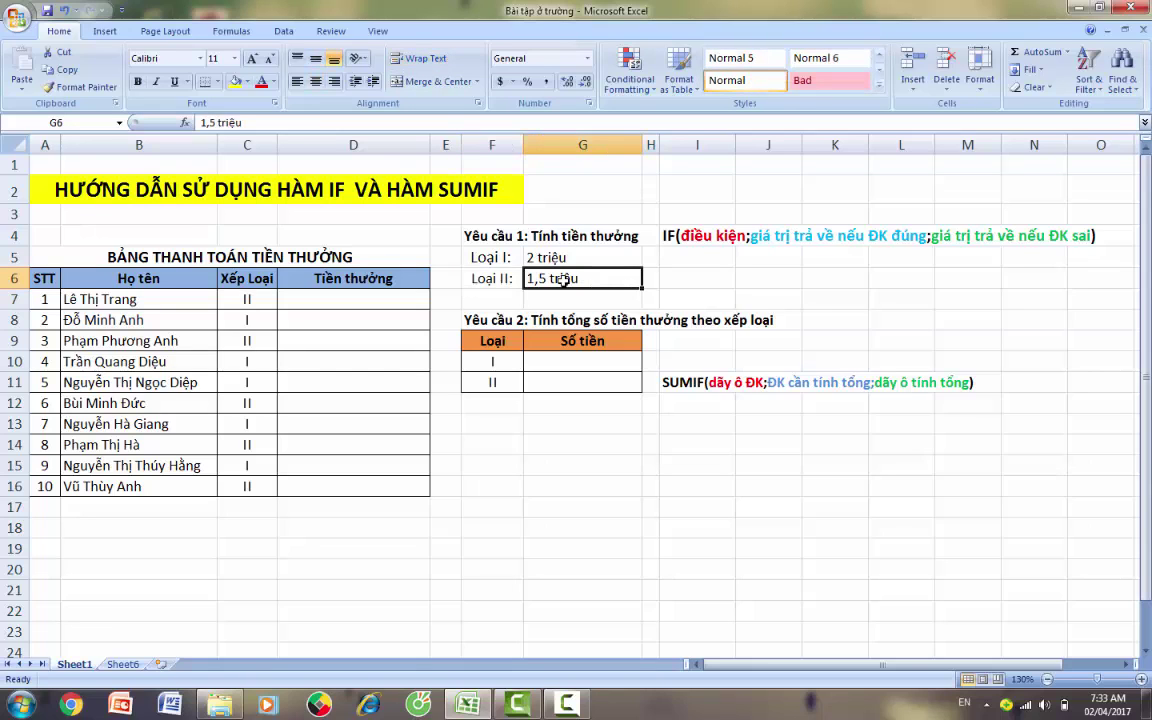
left_click(383, 300)
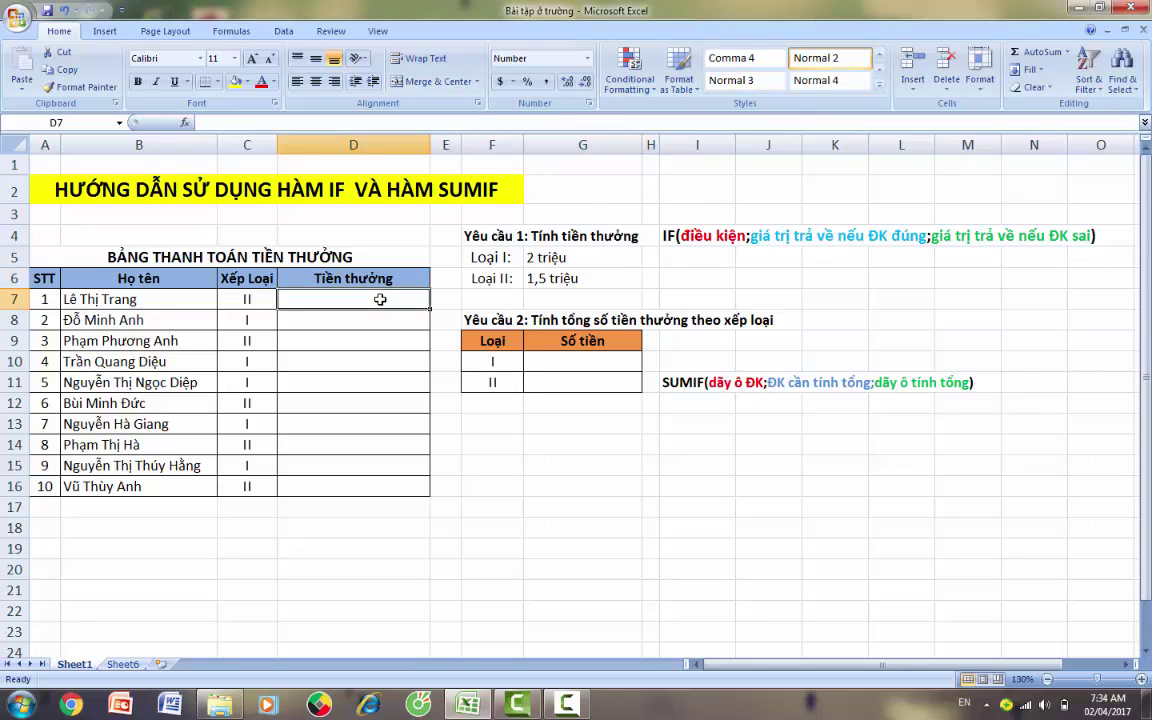
type("=if")
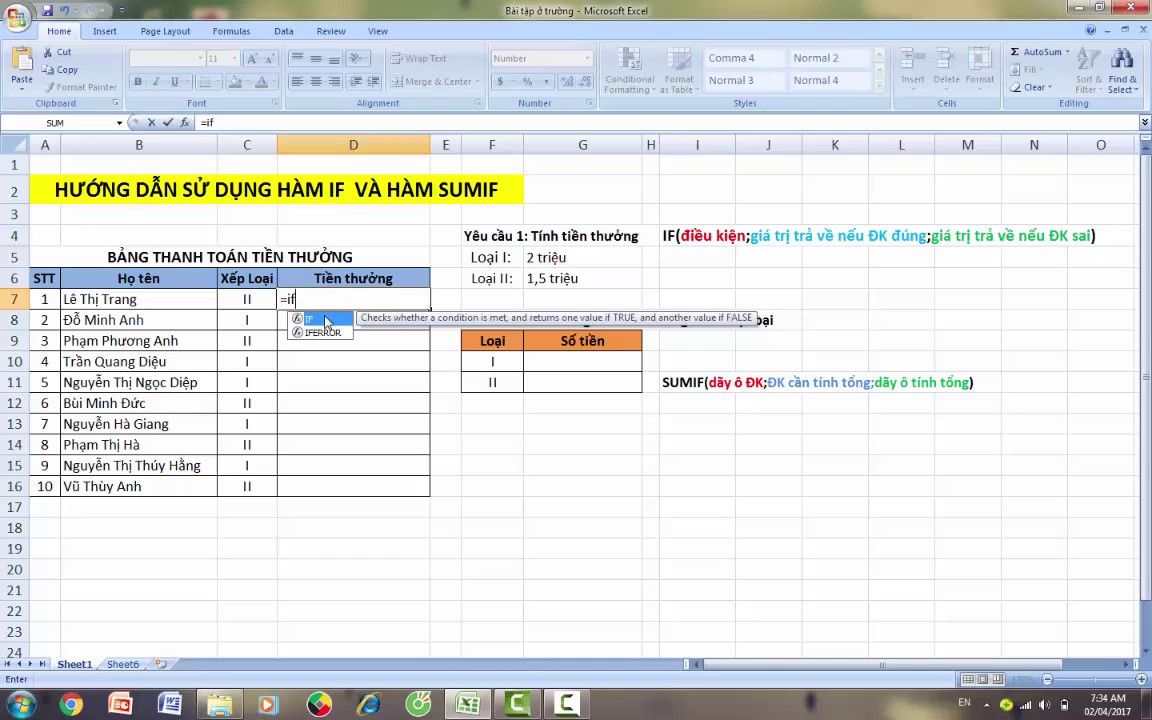
double_click(325, 319)
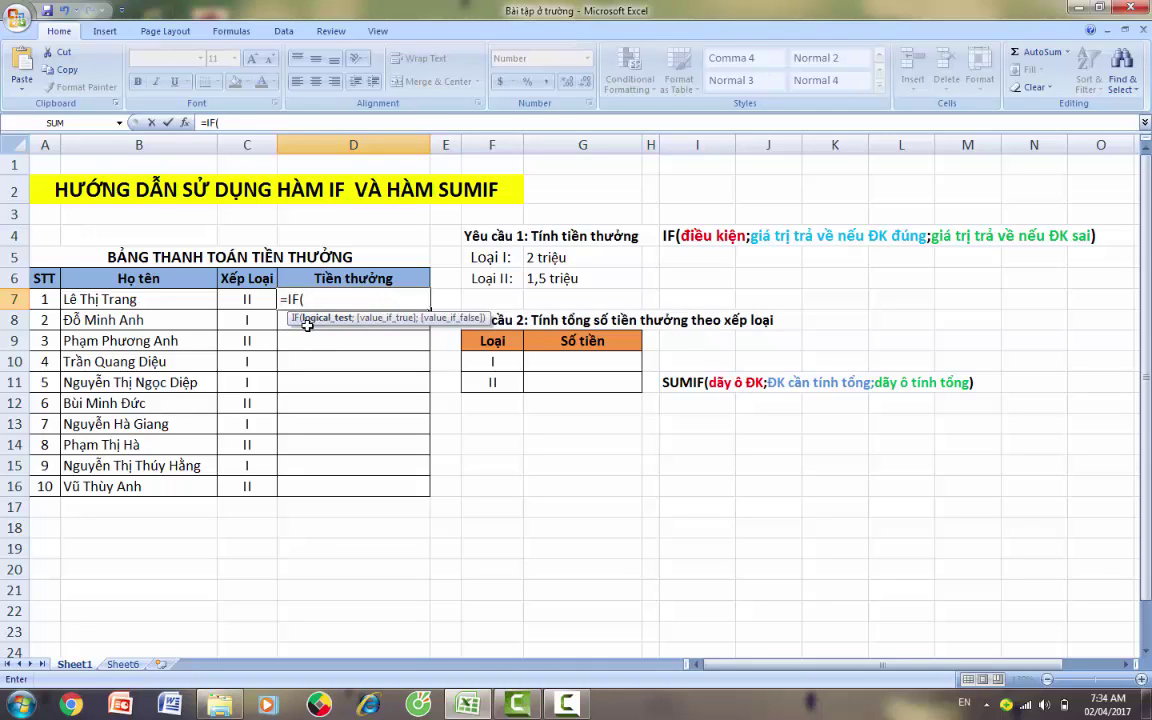
left_click(253, 299)
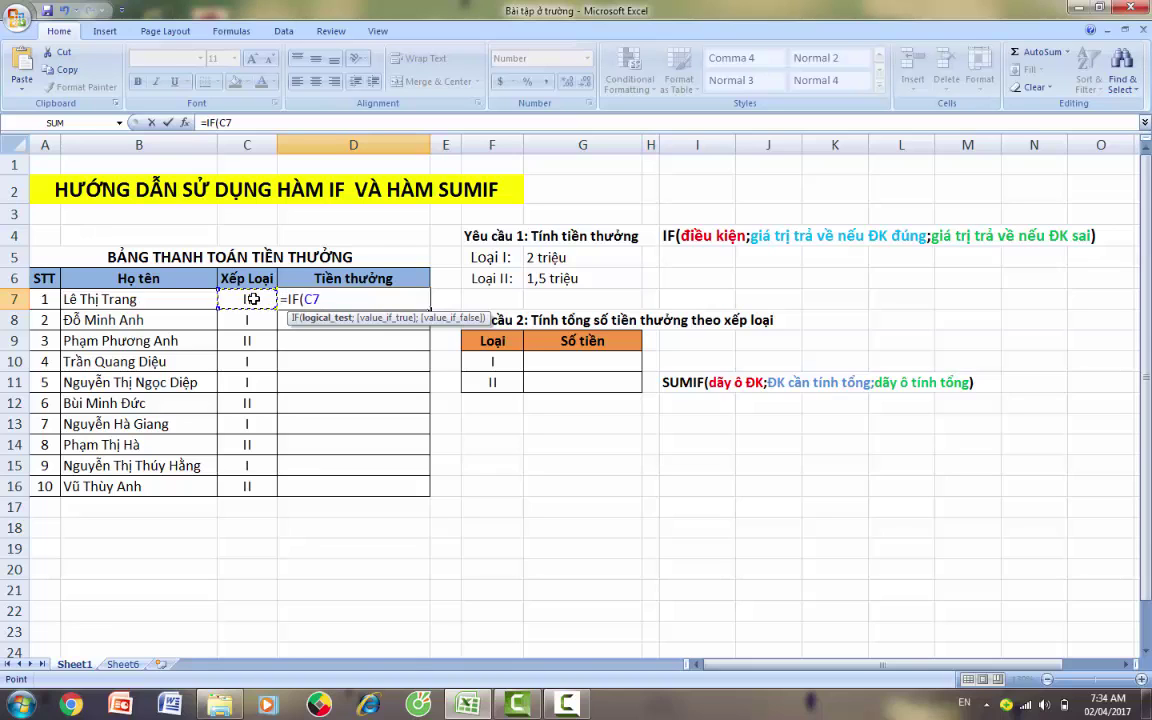
type("=\"I")
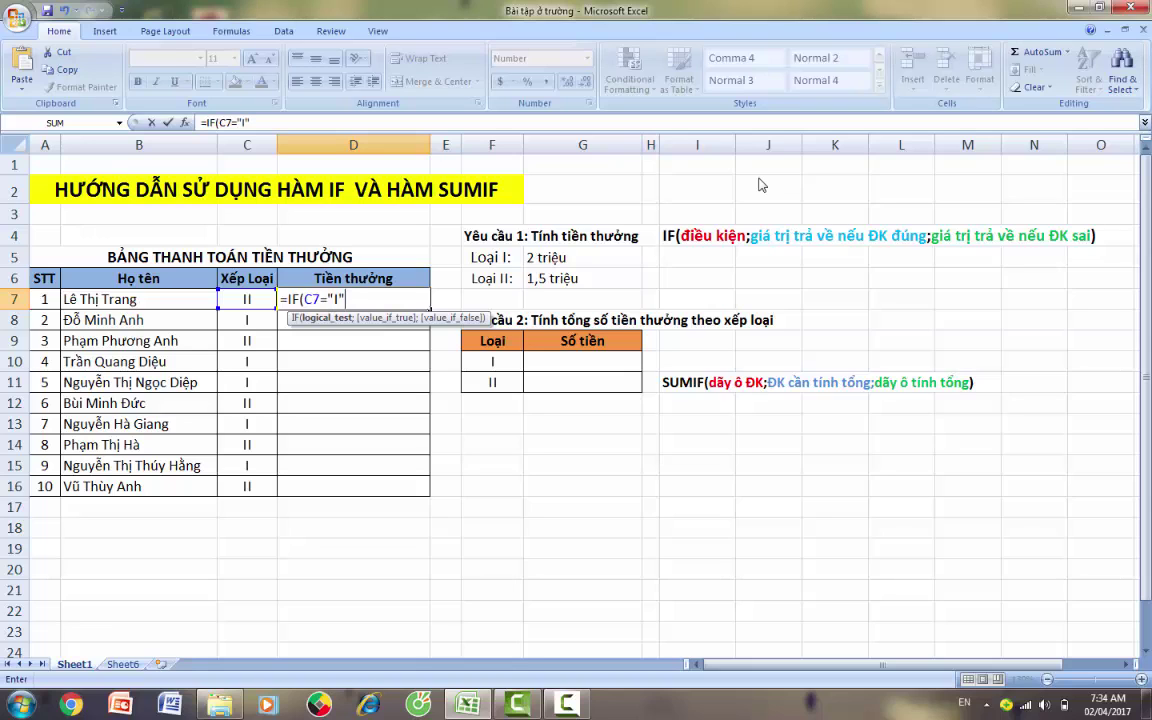
type("\";")
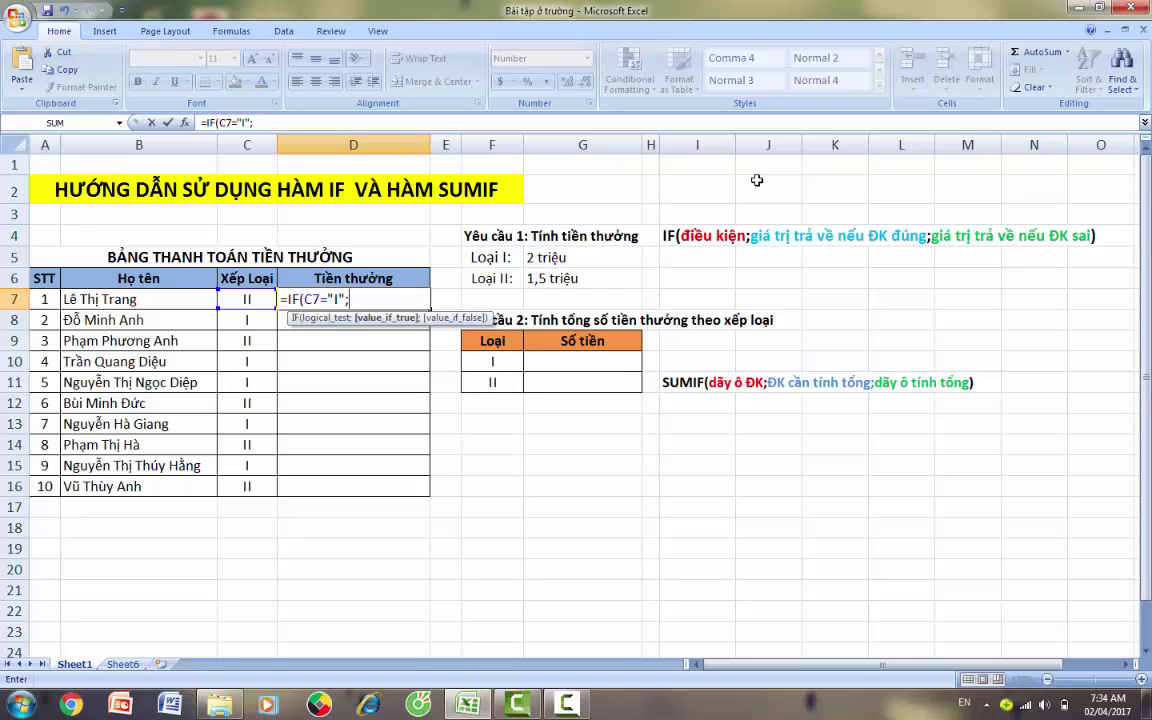
type("2000000;")
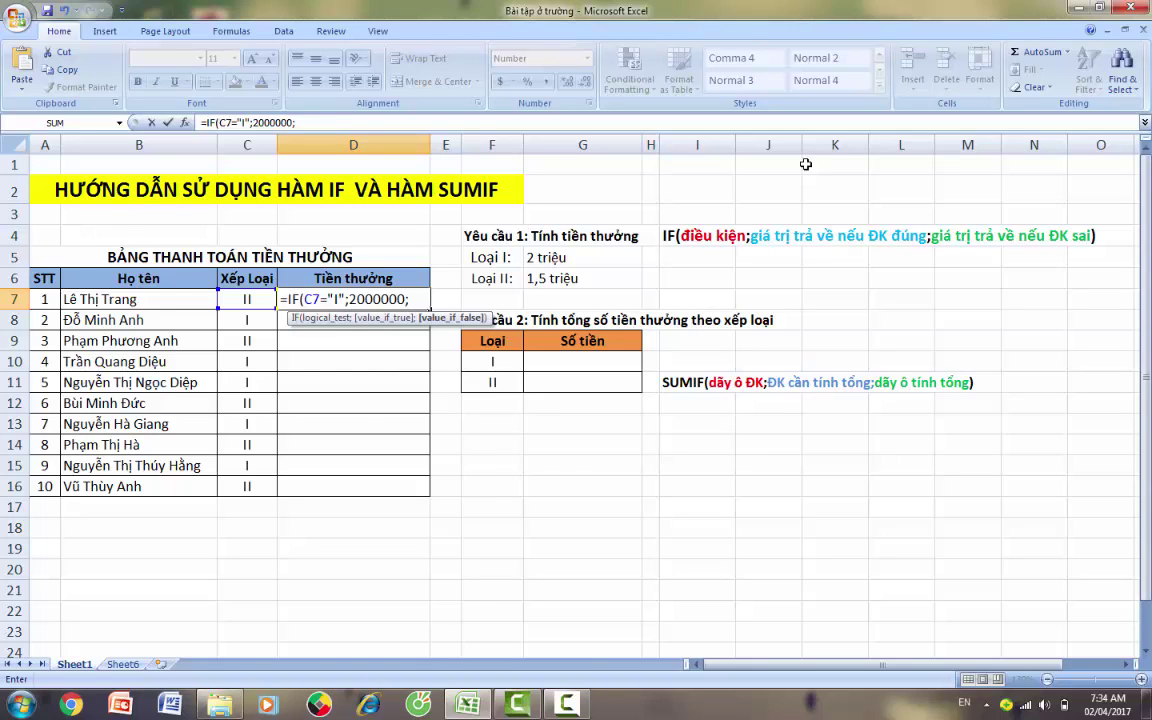
type("1500000")
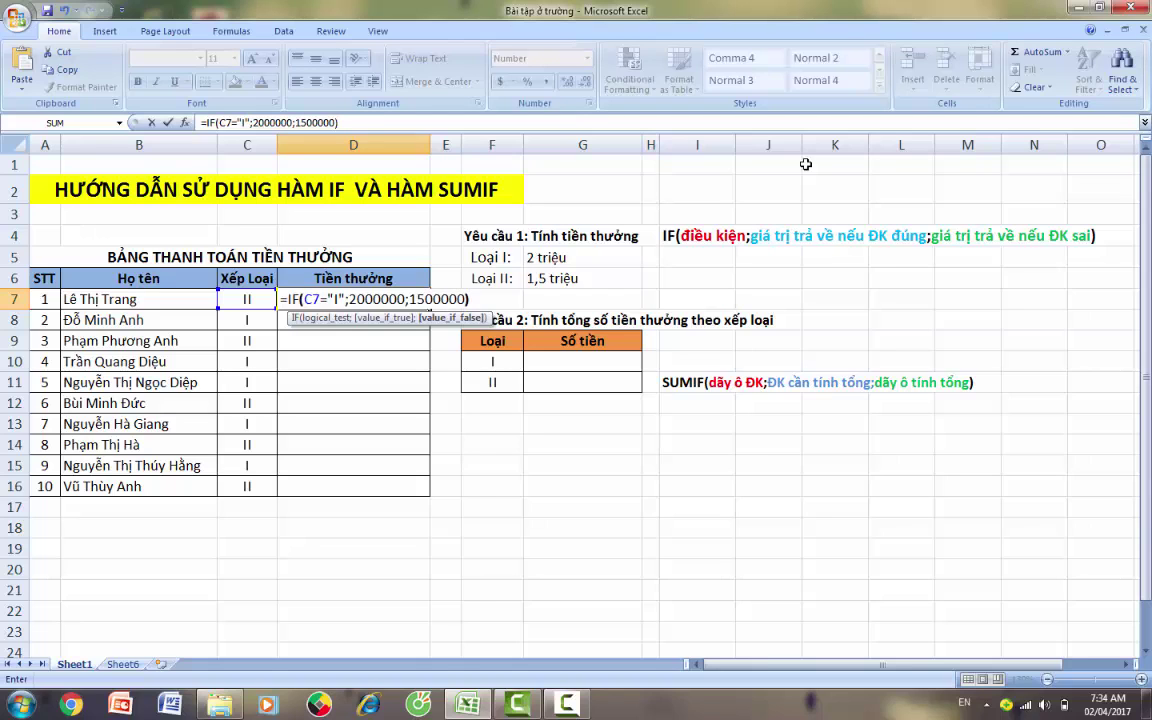
type(")")
key("Return")
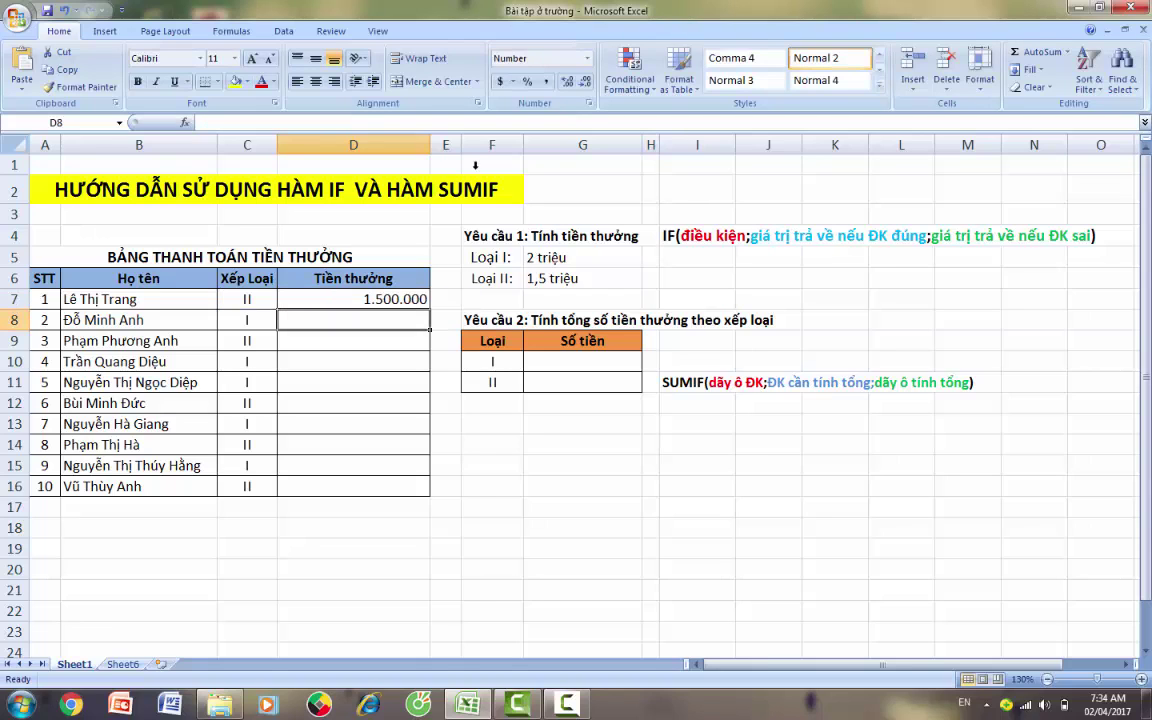
Examine the condition and both return values of the IF formula in D7 against the rating in C7
double_click(390, 299)
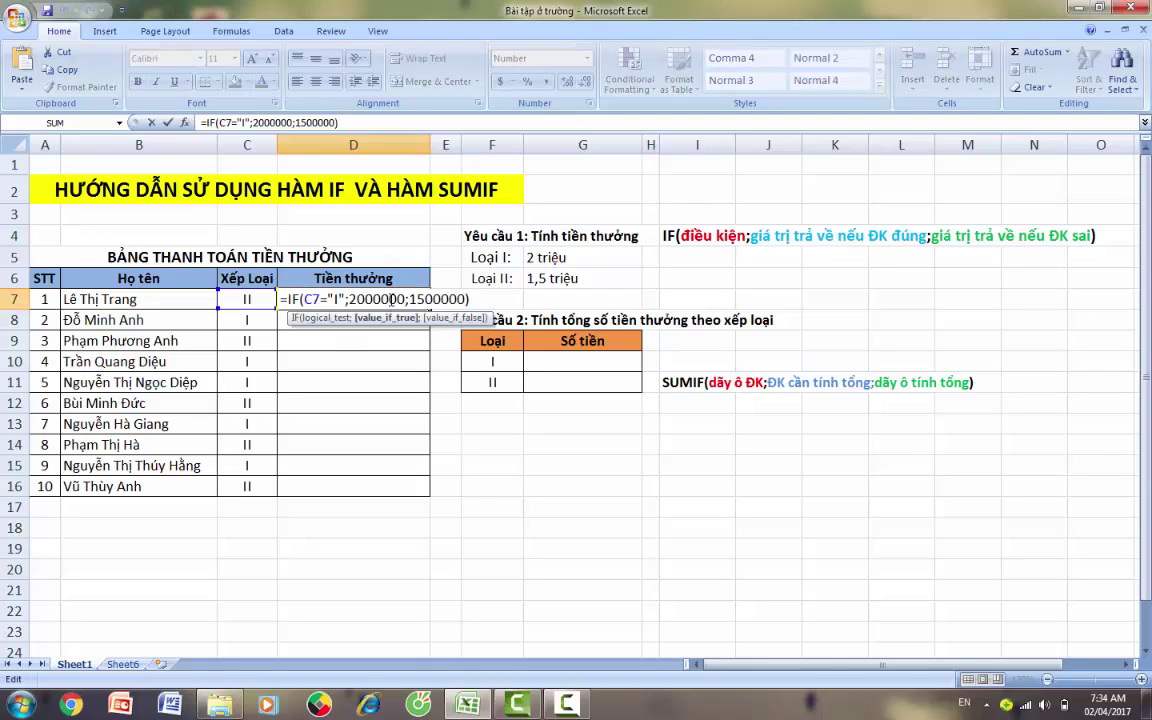
left_click(239, 298)
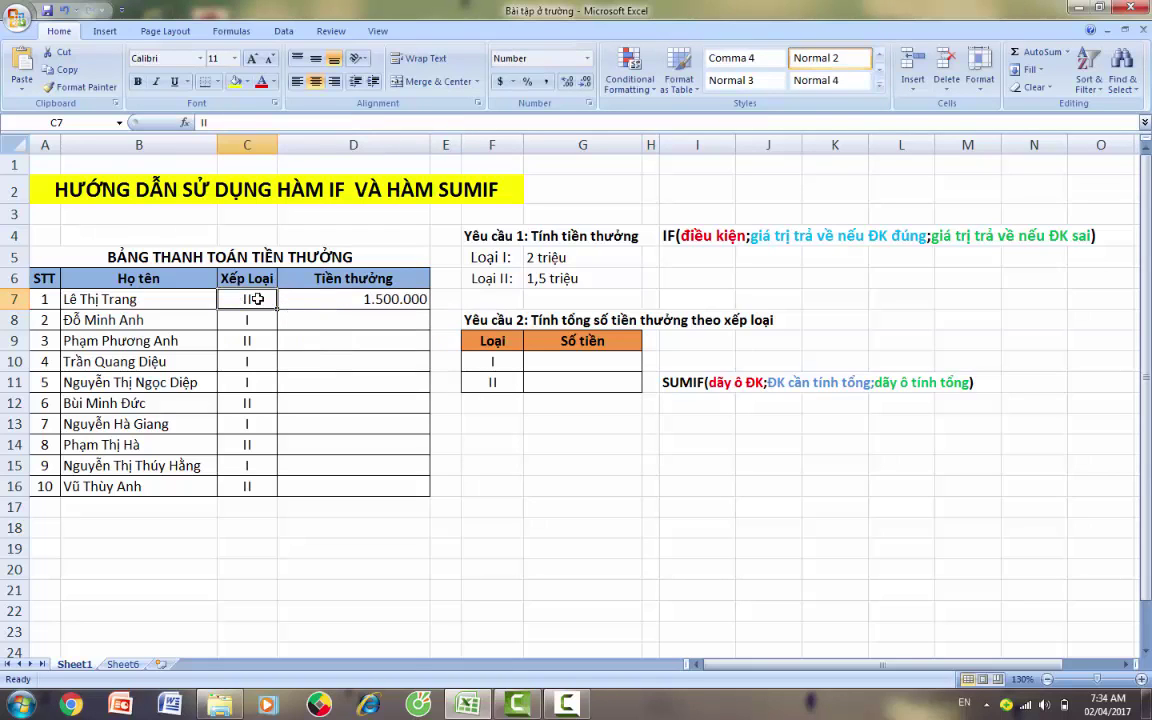
left_click(332, 302)
double_click(332, 302)
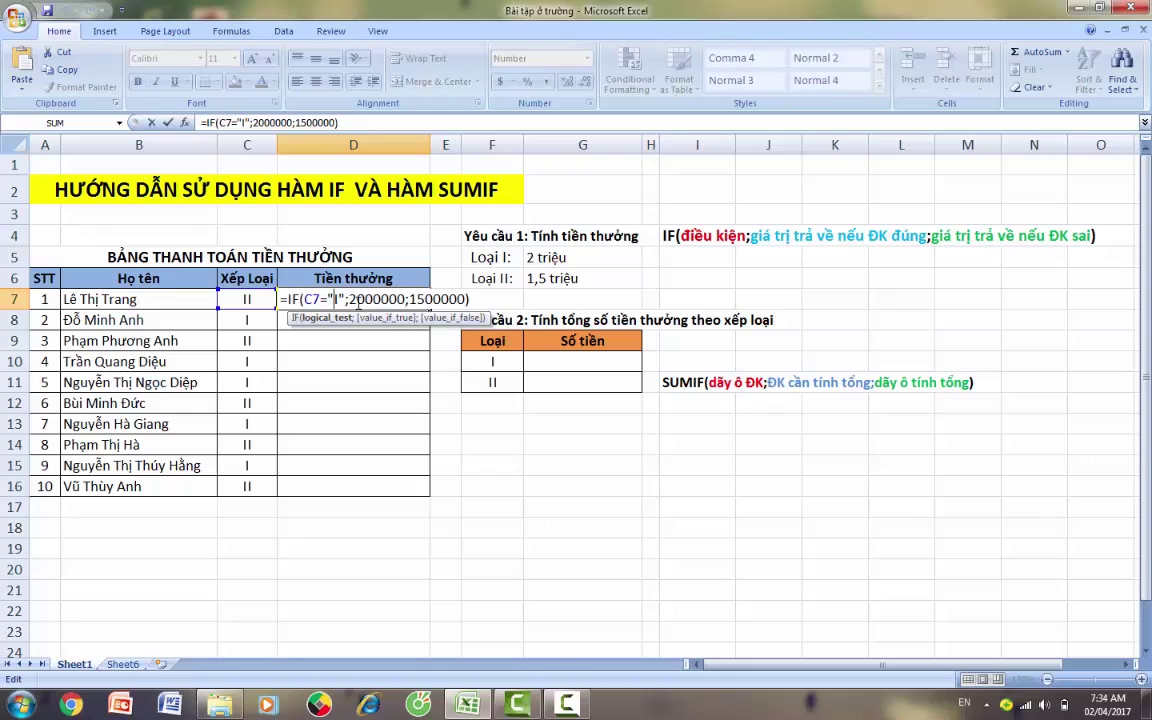
double_click(351, 299)
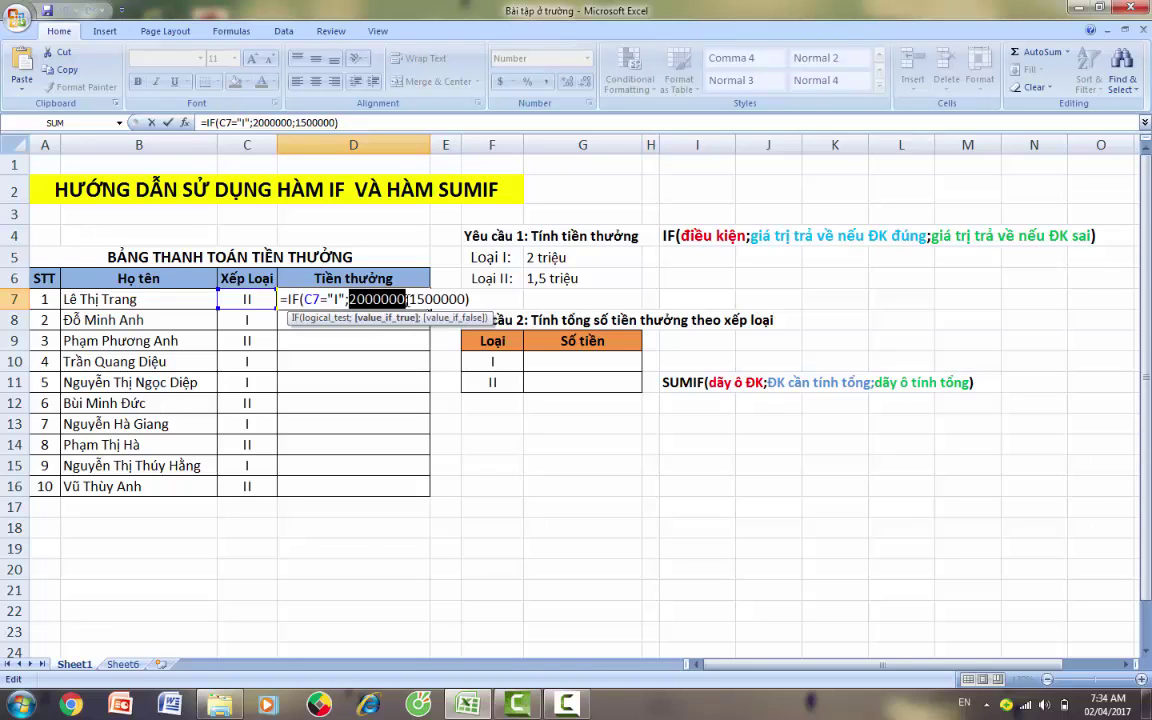
left_click_drag(409, 299, 466, 299)
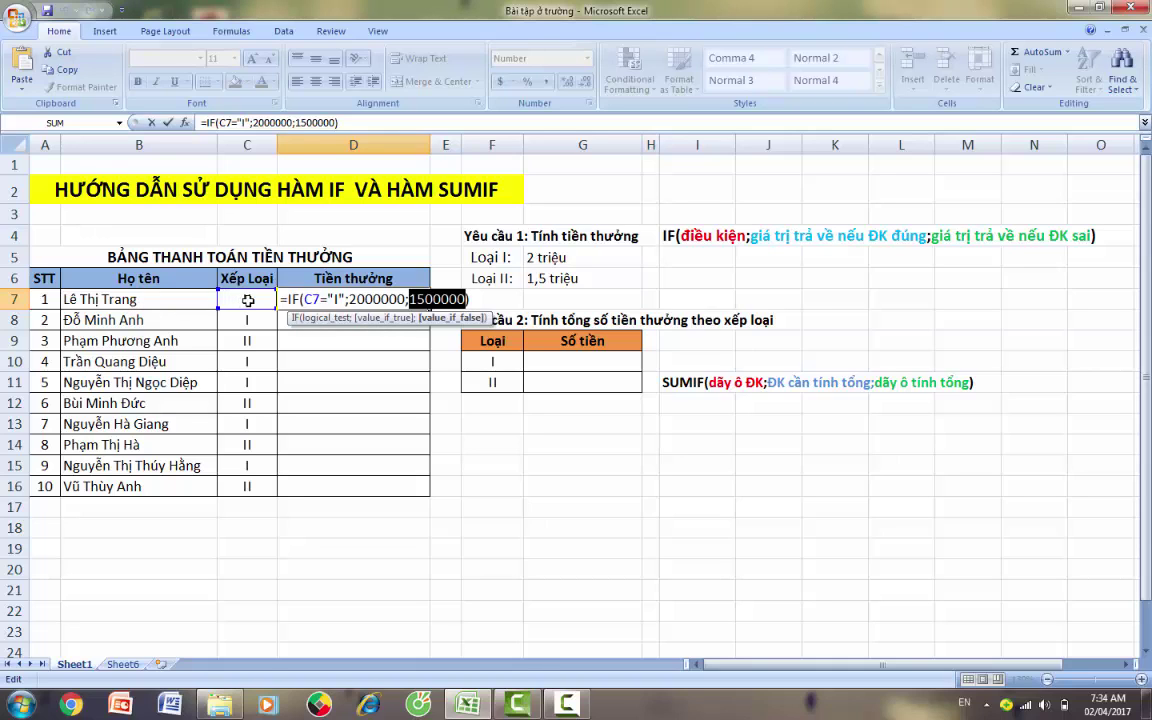
key("Return")
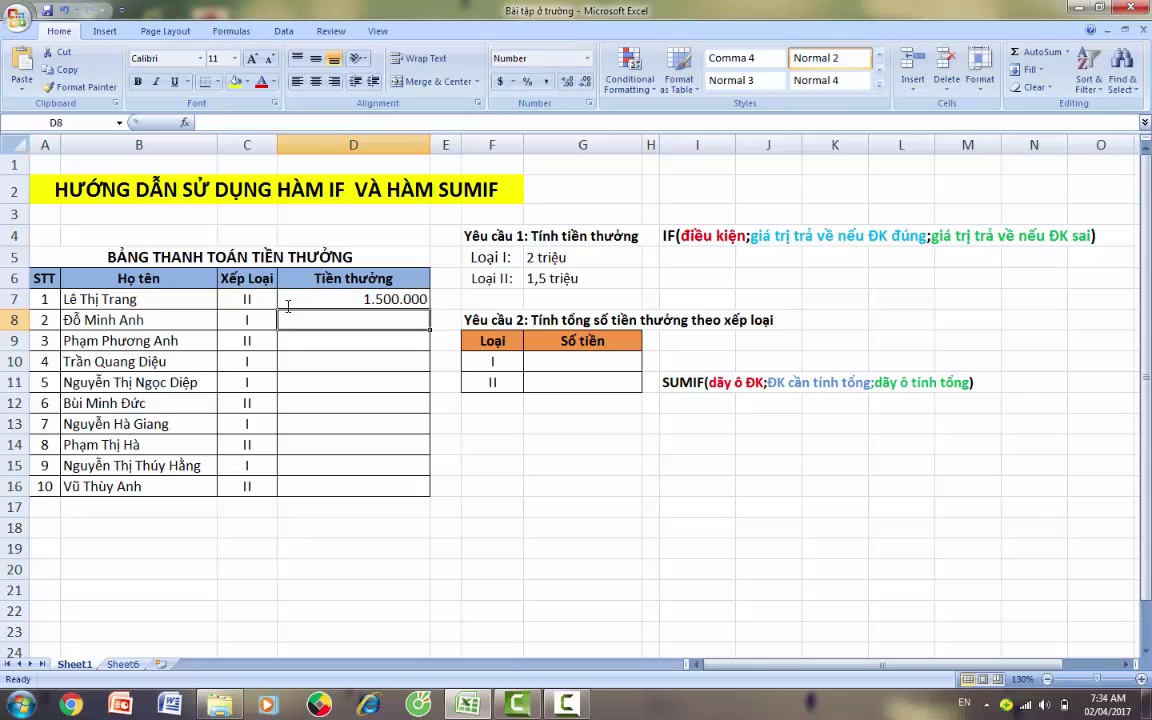
Fill the IF formula from D7 down the Tiền thưởng column to D16
left_click(303, 303)
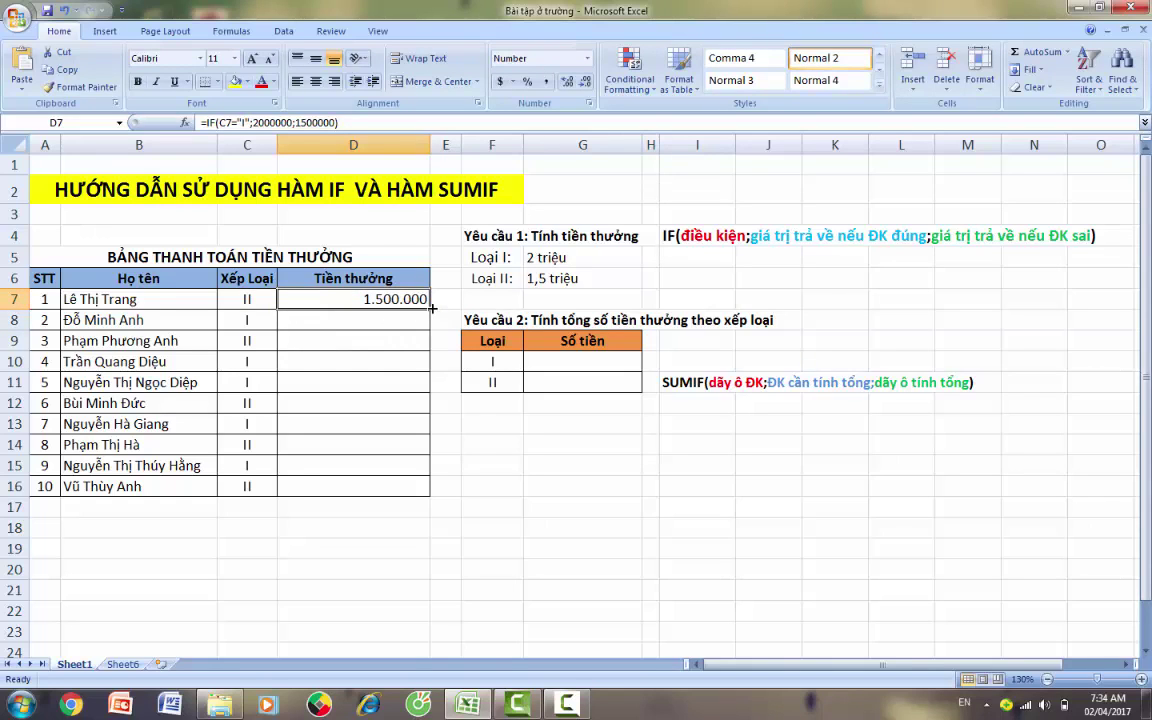
left_click_drag(433, 310, 424, 492)
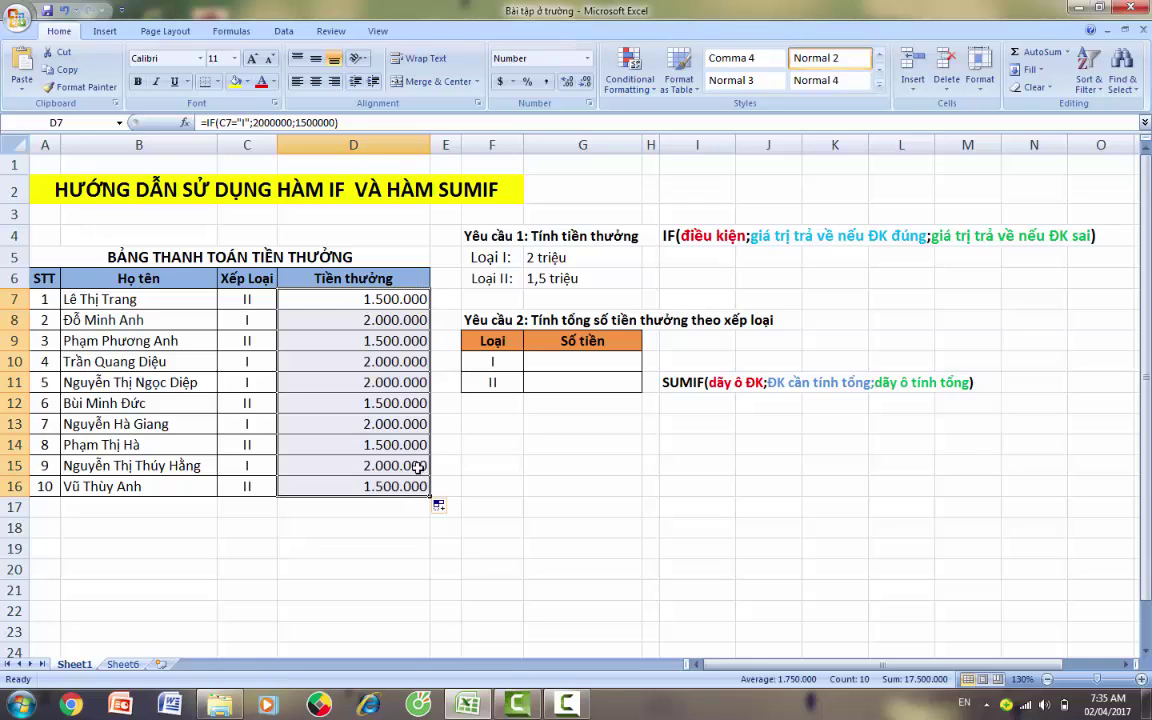
left_click(407, 247)
left_click(407, 236)
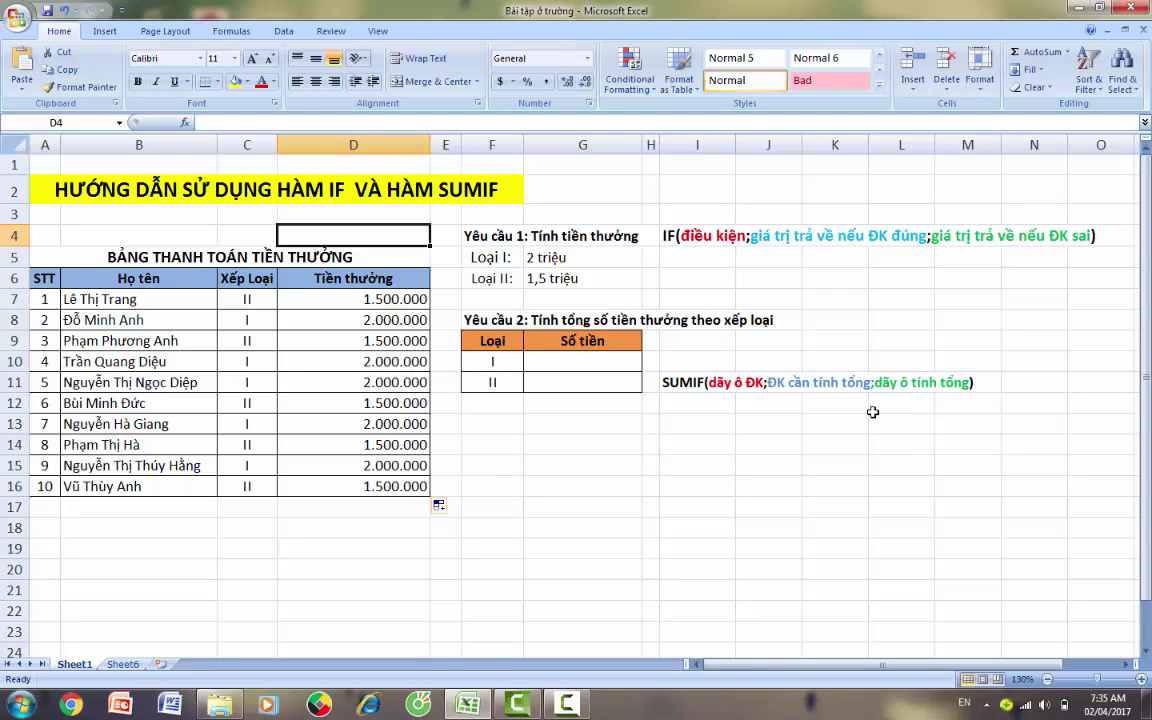
Enter the formula =SUMIF(C7:C16;F10;D7:D16) in G10 to total the bonuses for Loại I
left_click(547, 363)
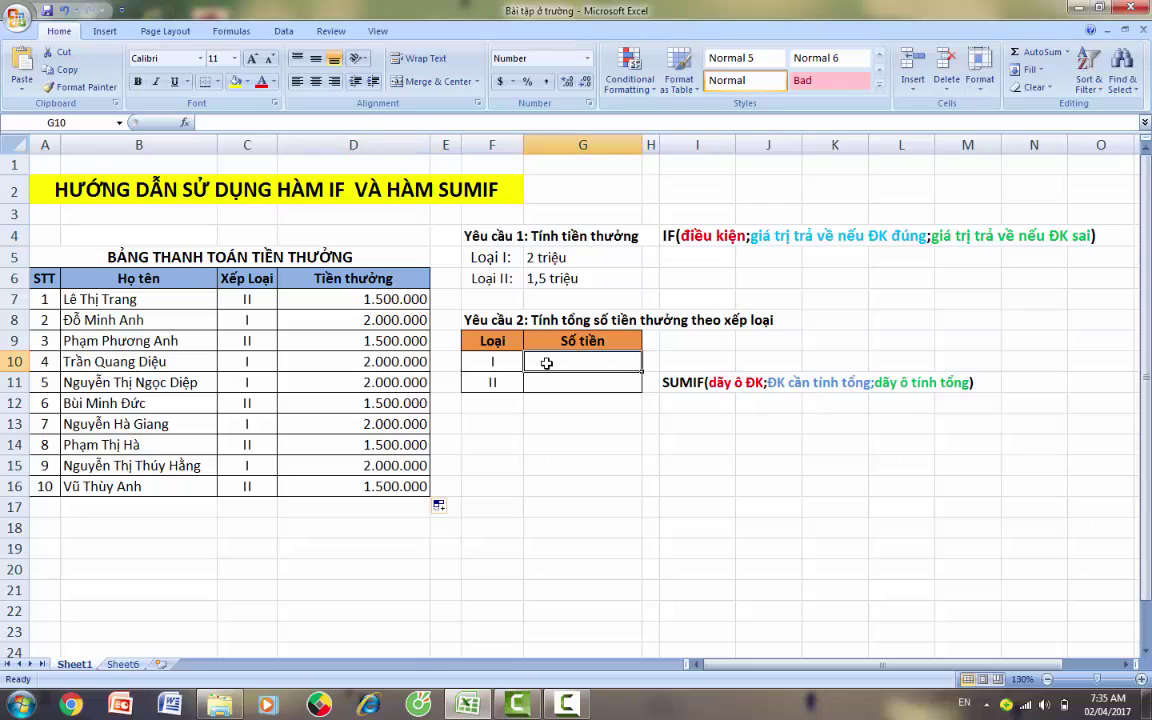
type("=sumiff")
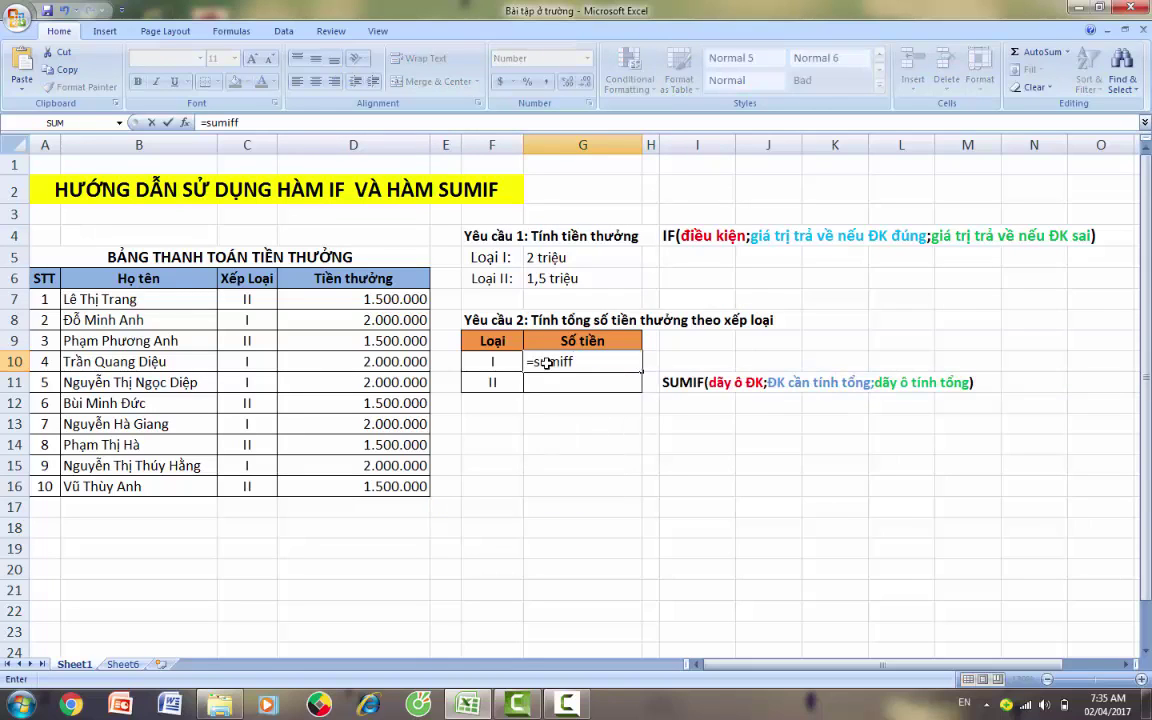
key("BackSpace")
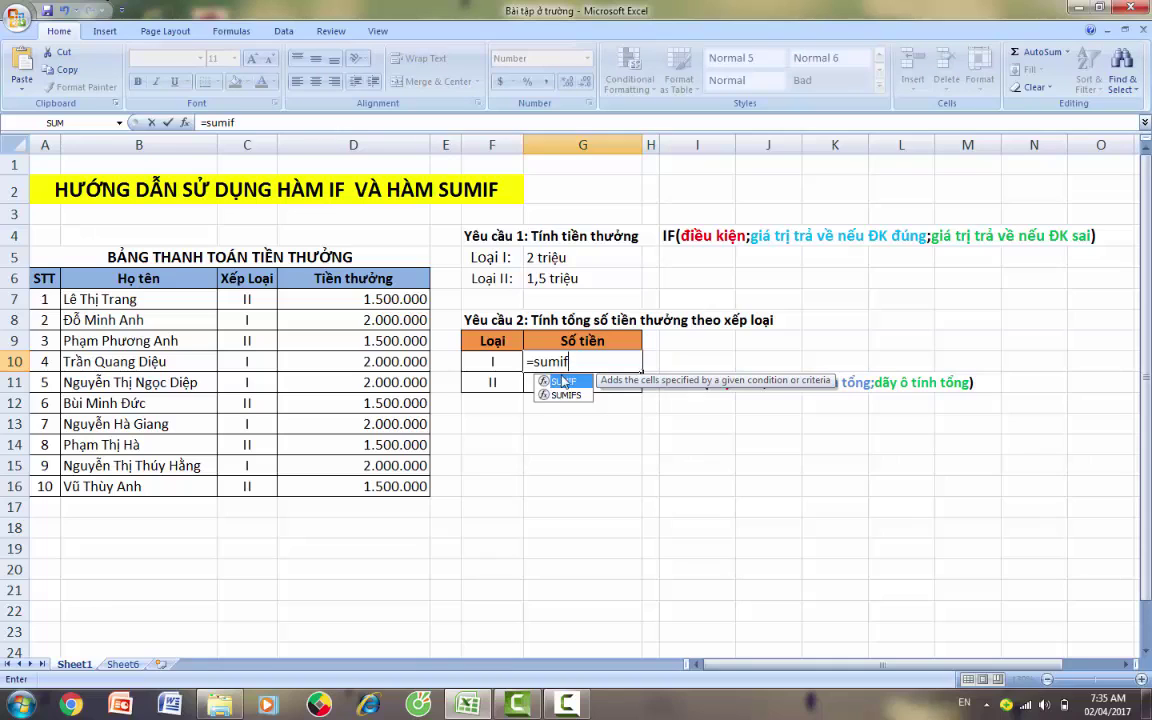
key("Tab")
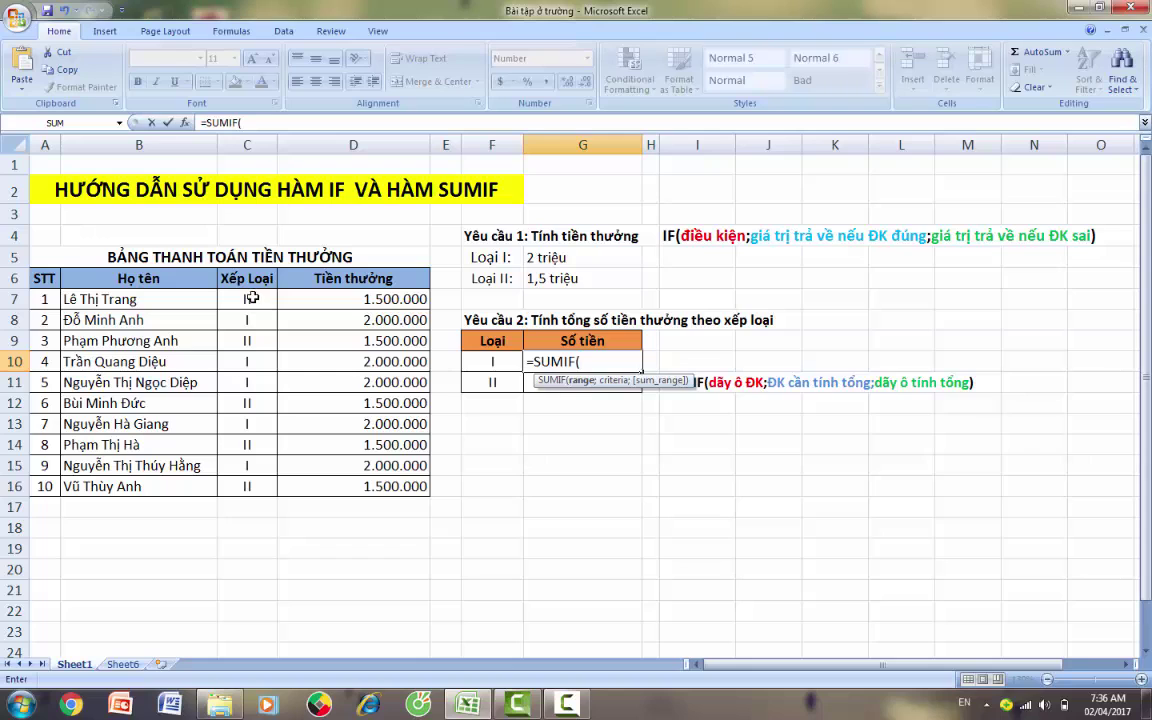
left_click_drag(251, 298, 251, 486)
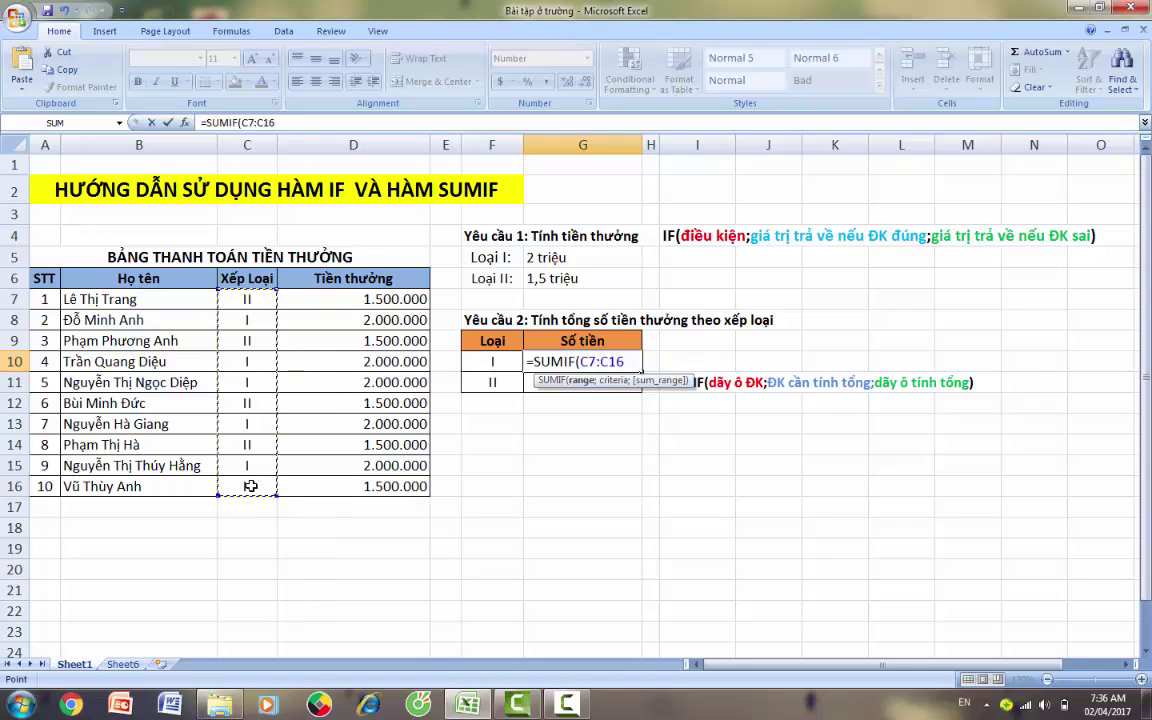
type(";")
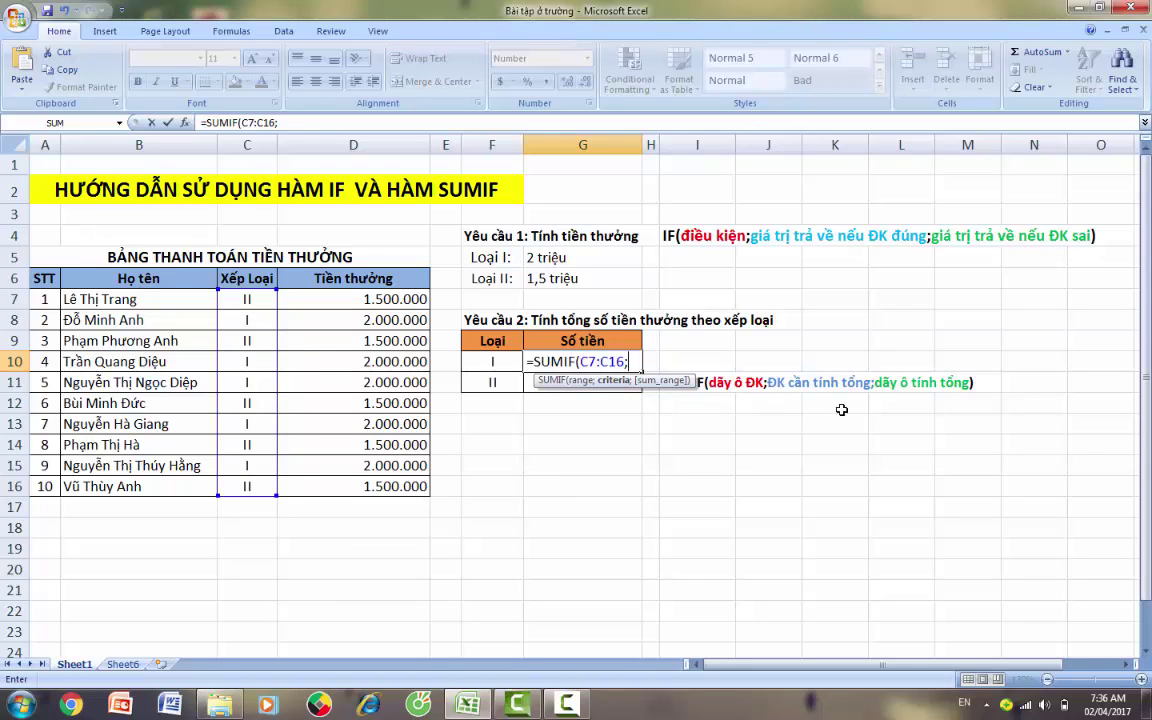
left_click(493, 358)
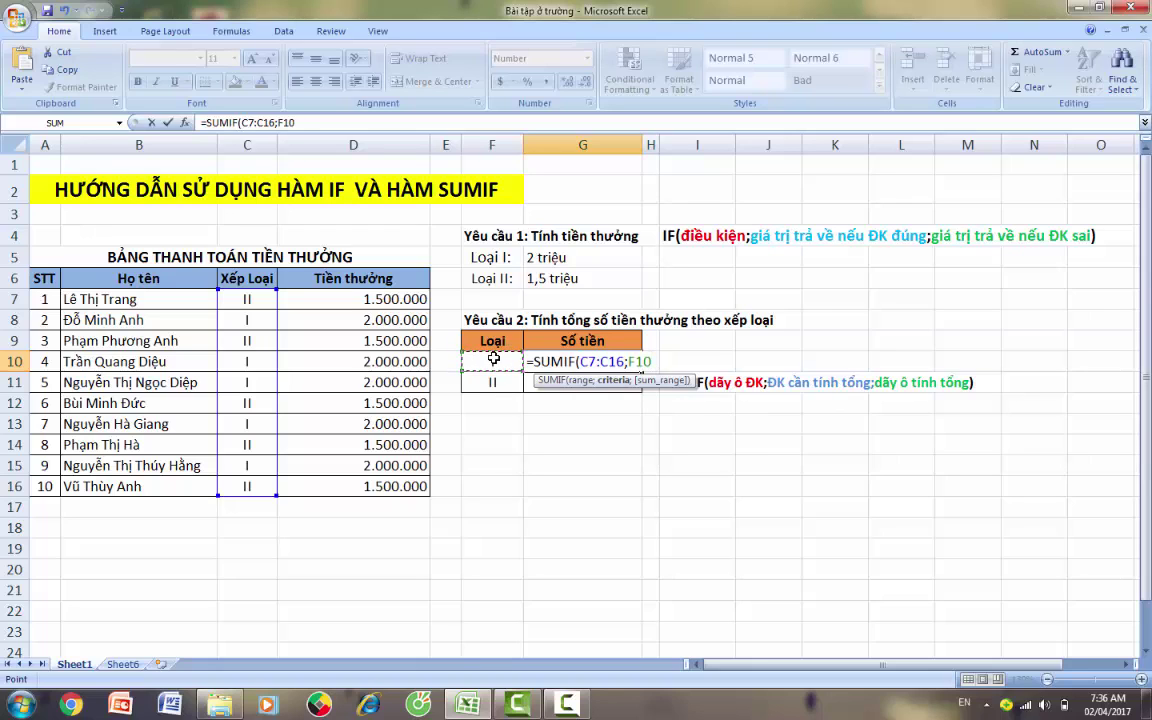
type(";")
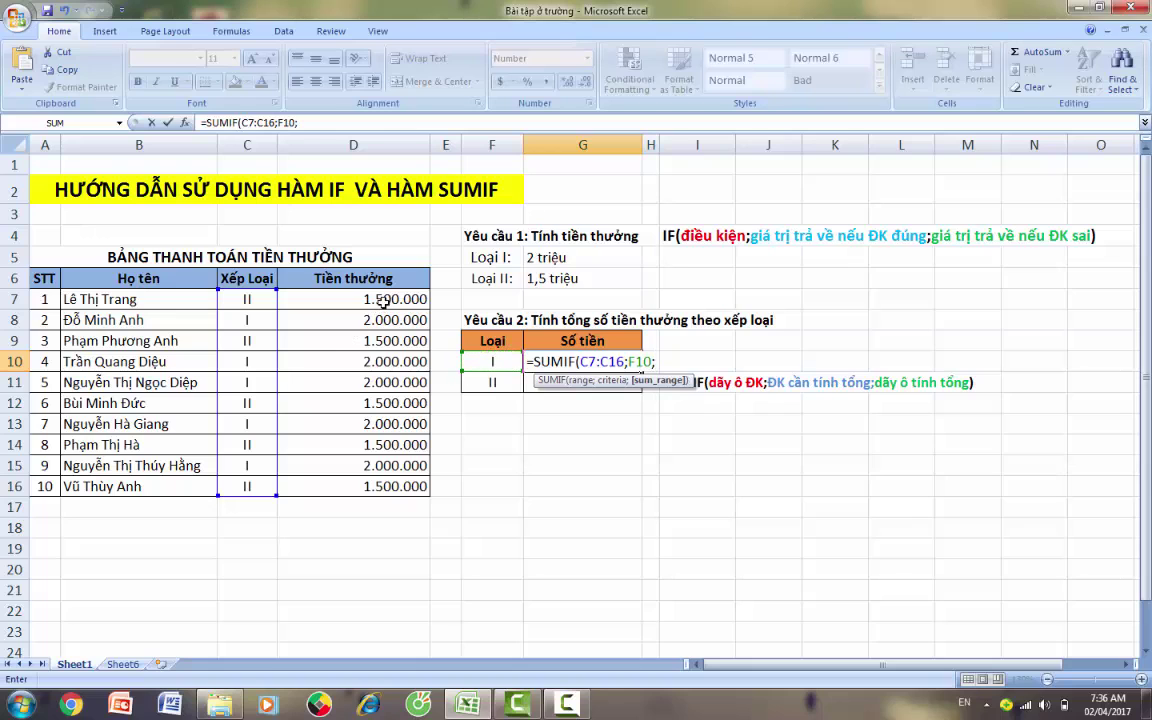
left_click_drag(383, 299, 409, 505)
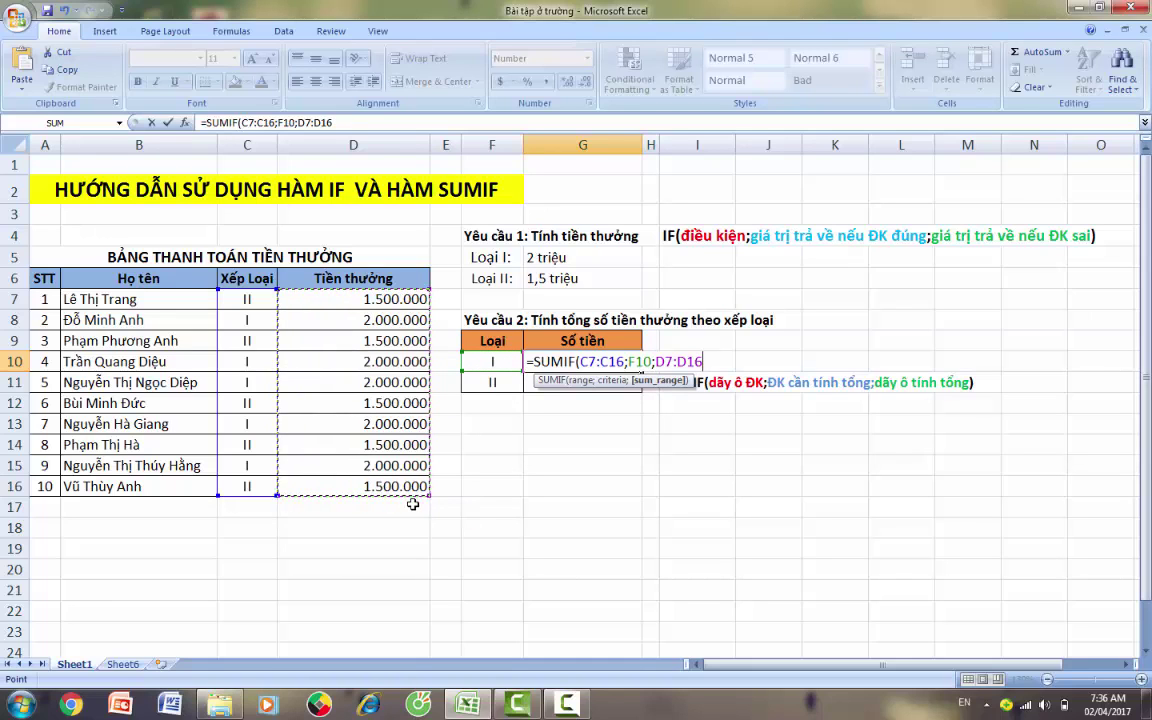
type(")")
key("Return")
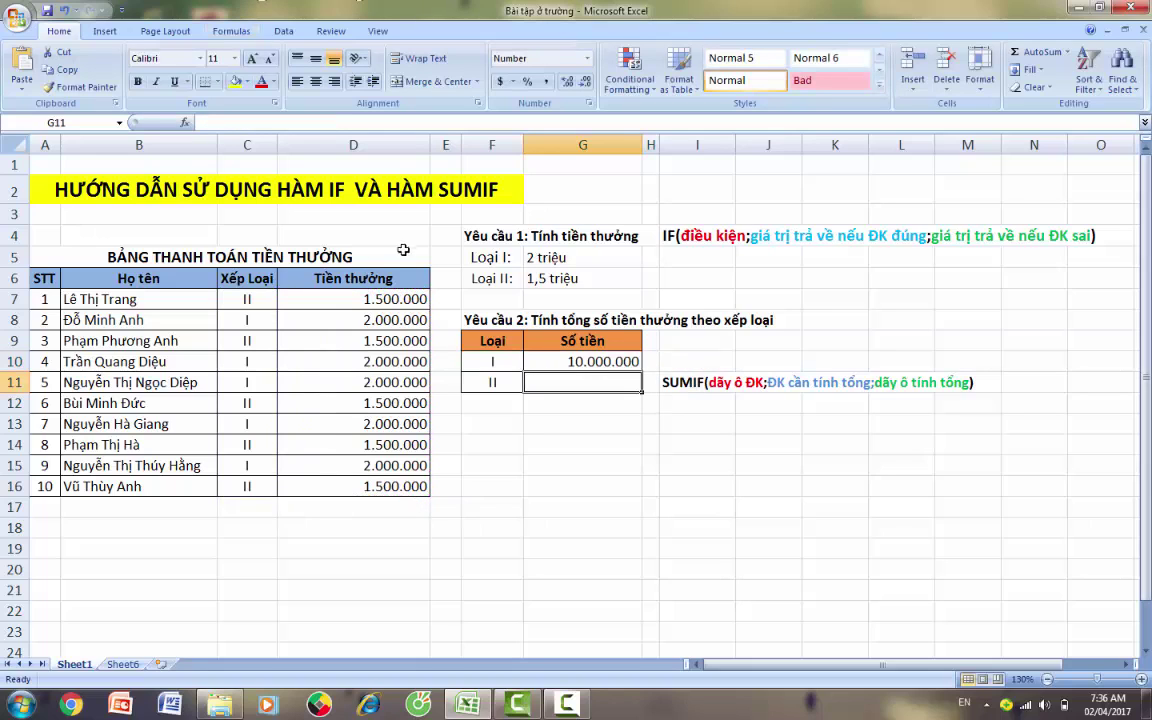
Fill the SUMIF formula from G10 down to G11 for the Loại II total
left_click(627, 364)
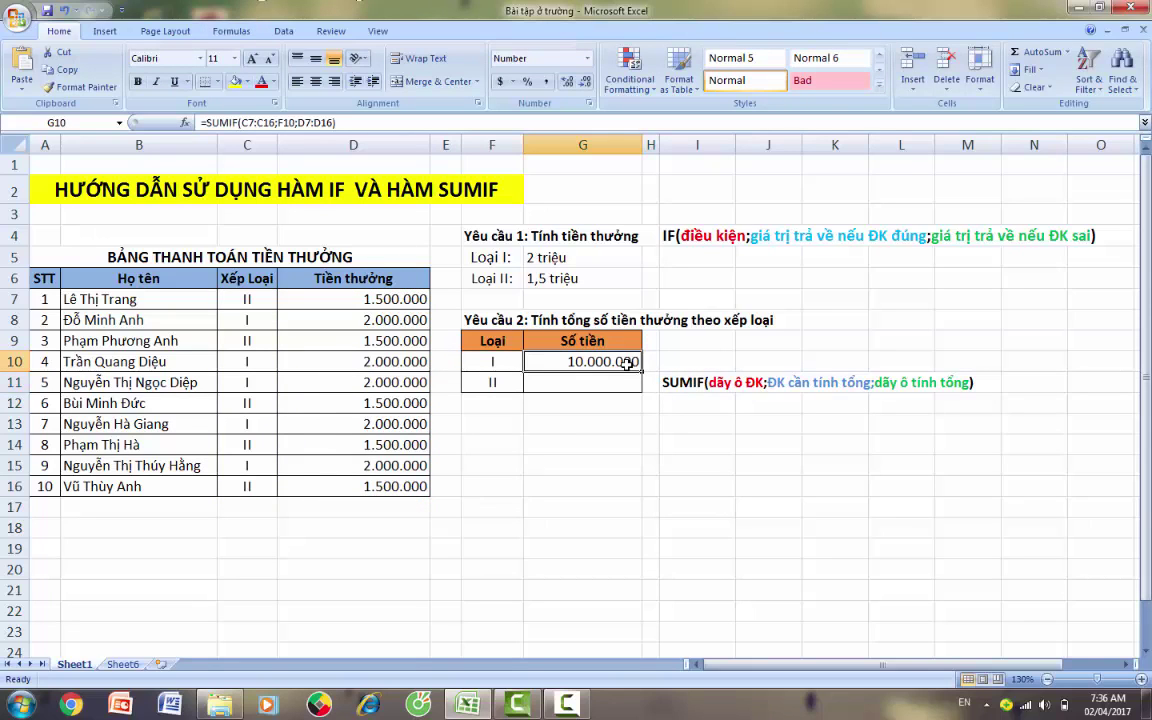
double_click(642, 374)
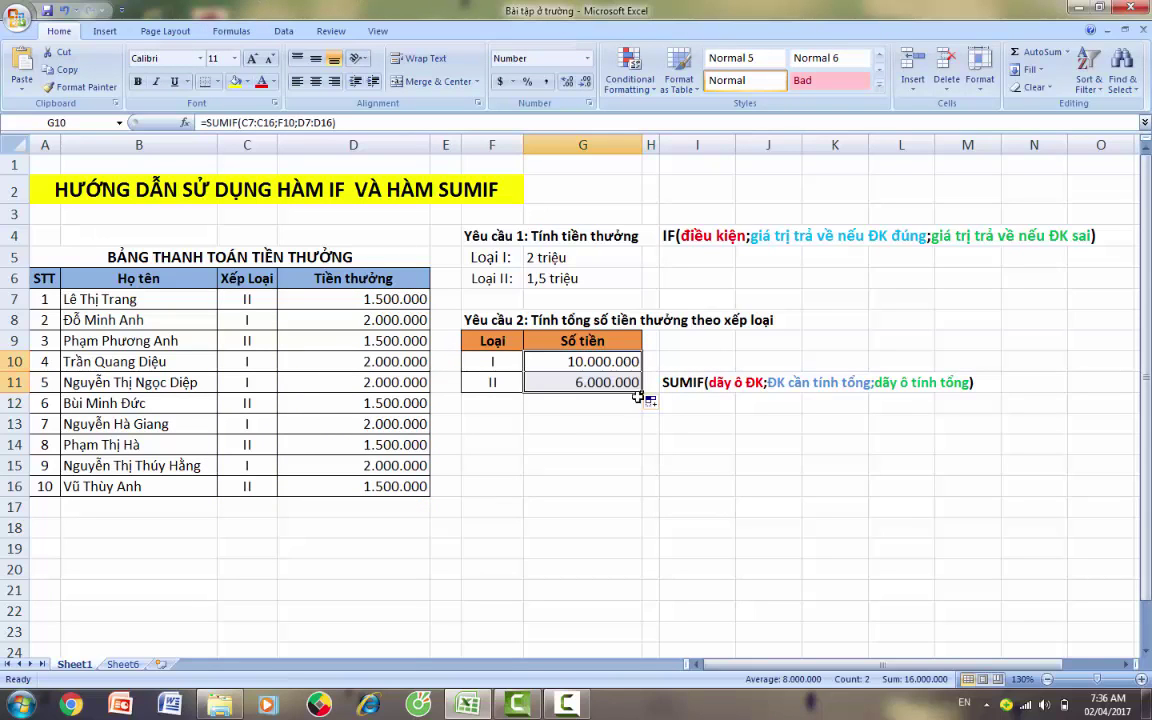
left_click(571, 440)
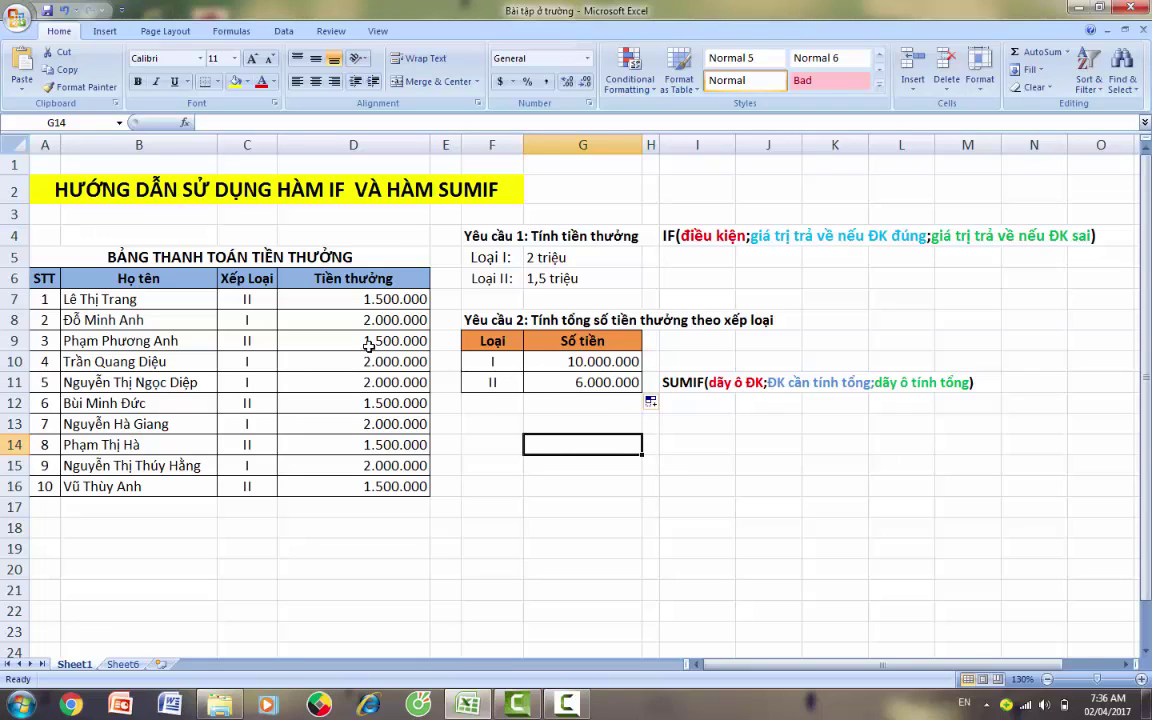